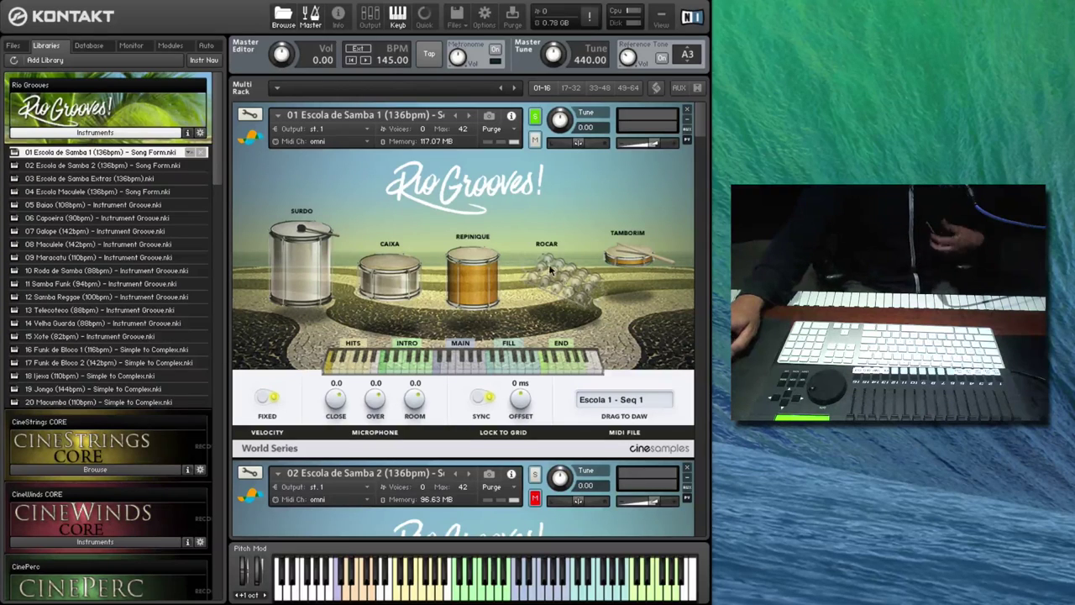
Drag the Master Editor tempo down and fine-tune it to 137.20 BPM
{"action": "left_click_drag", "start_coordinate": [390, 60], "coordinate": [391, 104]}
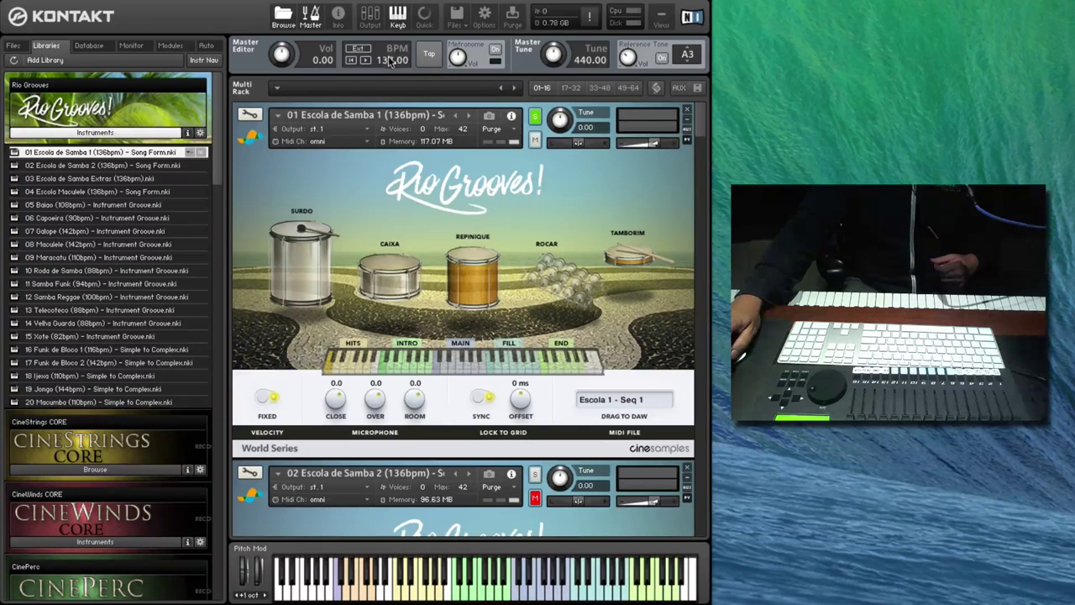
{"action": "left_click_drag", "start_coordinate": [388, 59], "coordinate": [388, 55]}
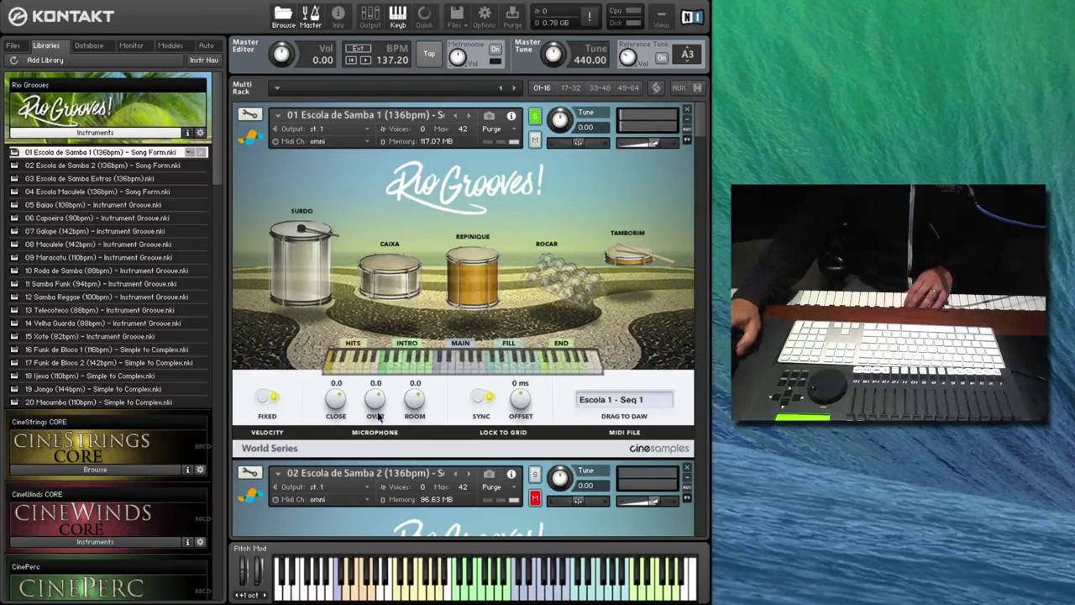
Scroll to 02 Escola de Samba 2, solo it, and bring its panel into view
{"action": "scroll", "coordinate": [411, 424], "scroll_direction": "down", "scroll_amount": 2}
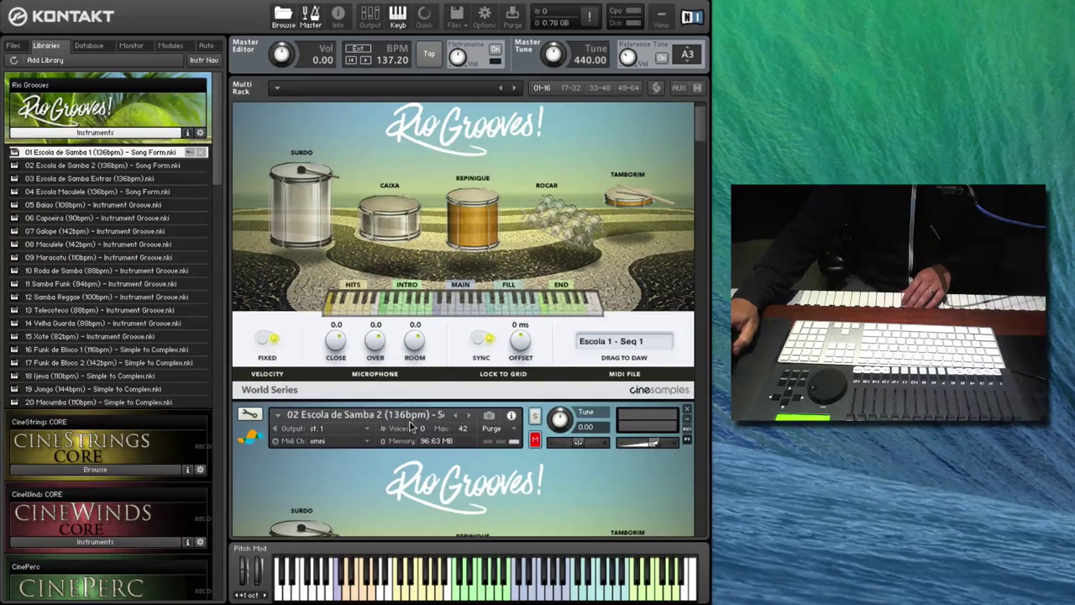
{"action": "left_click", "coordinate": [534, 415]}
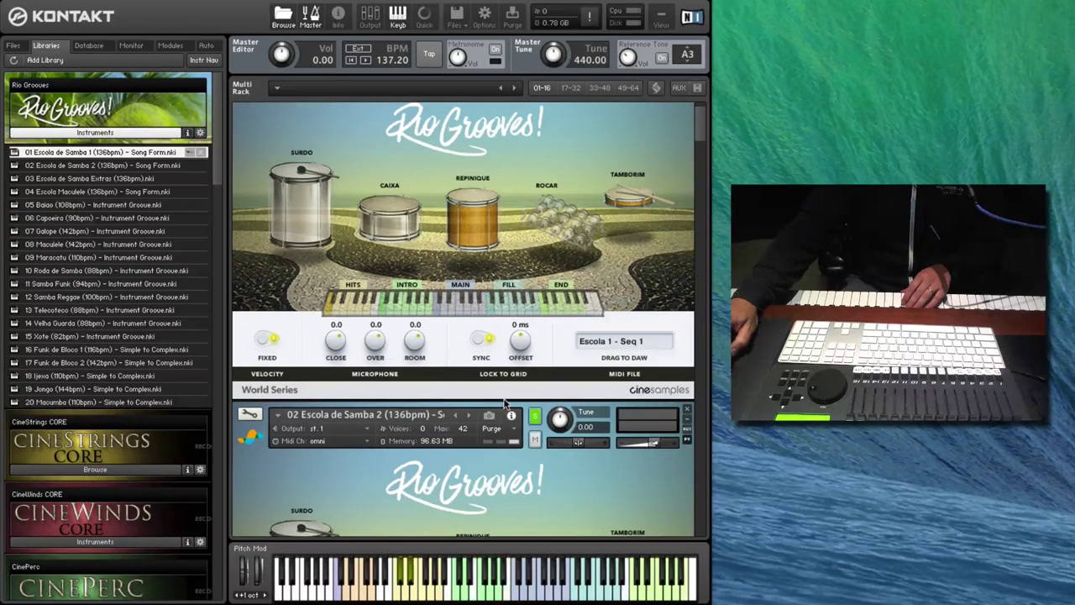
{"action": "scroll", "coordinate": [504, 403], "scroll_direction": "down", "scroll_amount": 5}
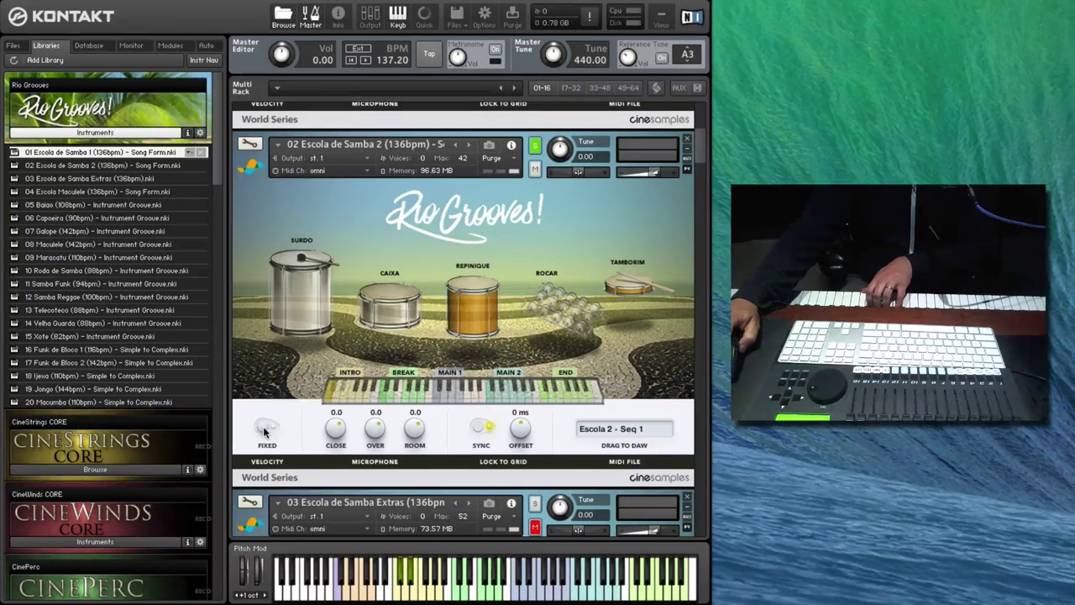
Switch Escola de Samba 2's fixed velocity off and back on while auditioning the groove
{"action": "left_click", "coordinate": [263, 427]}
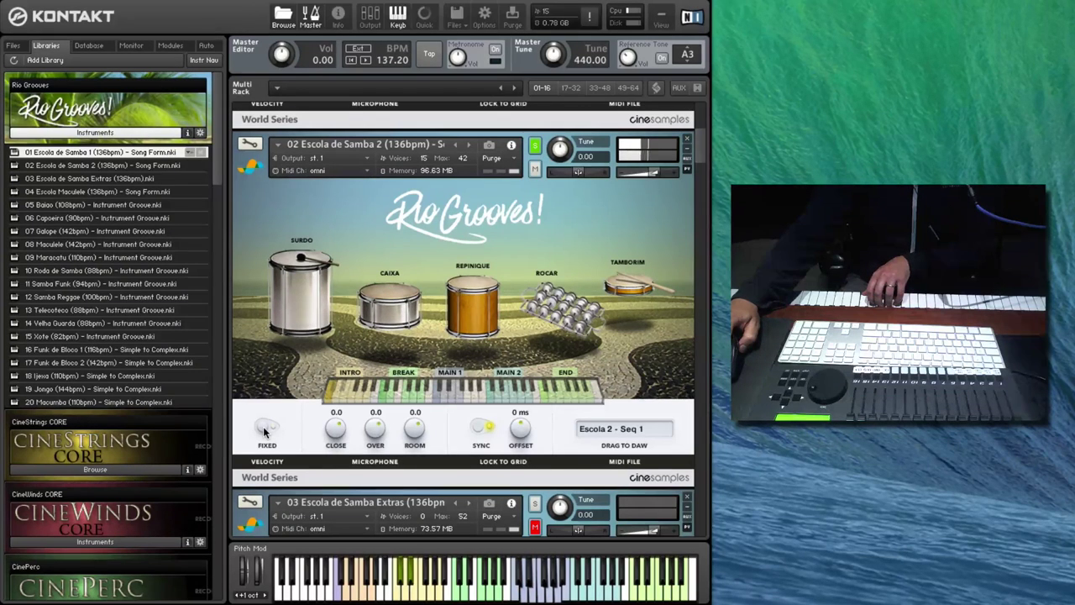
{"action": "left_click", "coordinate": [262, 426]}
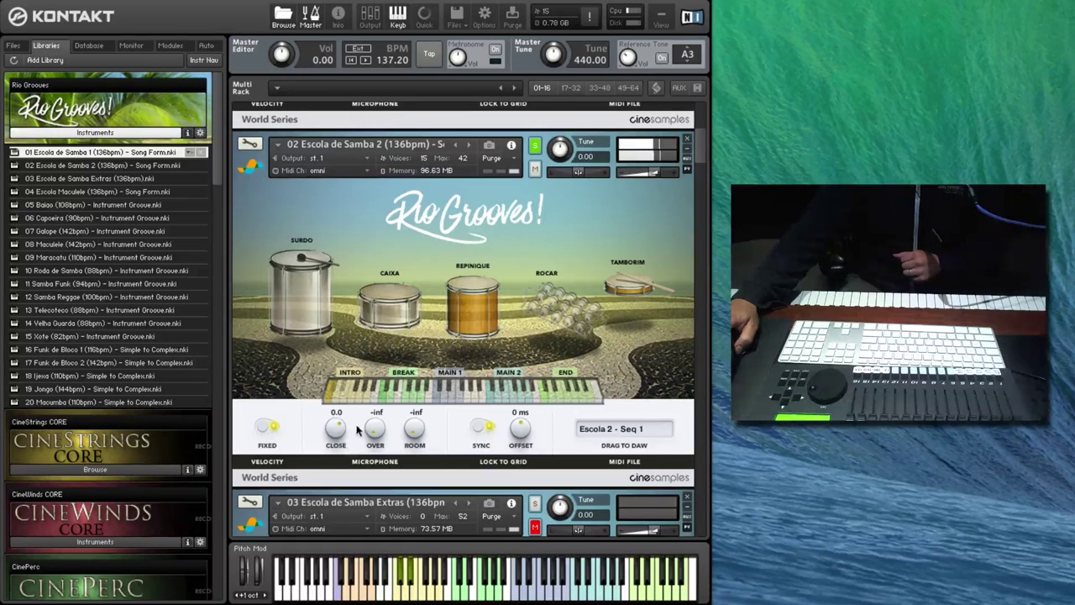
Solo the Escola de Samba 2 close, overhead and room mics in turn, then restore all to 0.0
{"action": "left_click", "coordinate": [375, 434]}
{"action": "left_click", "coordinate": [336, 430]}
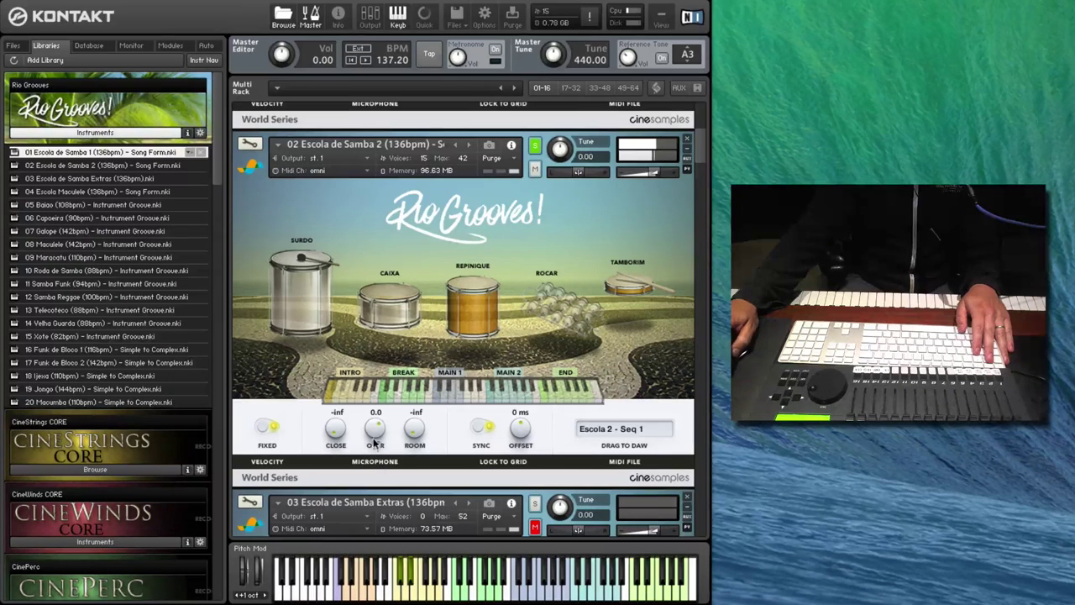
{"action": "left_click", "coordinate": [413, 432]}
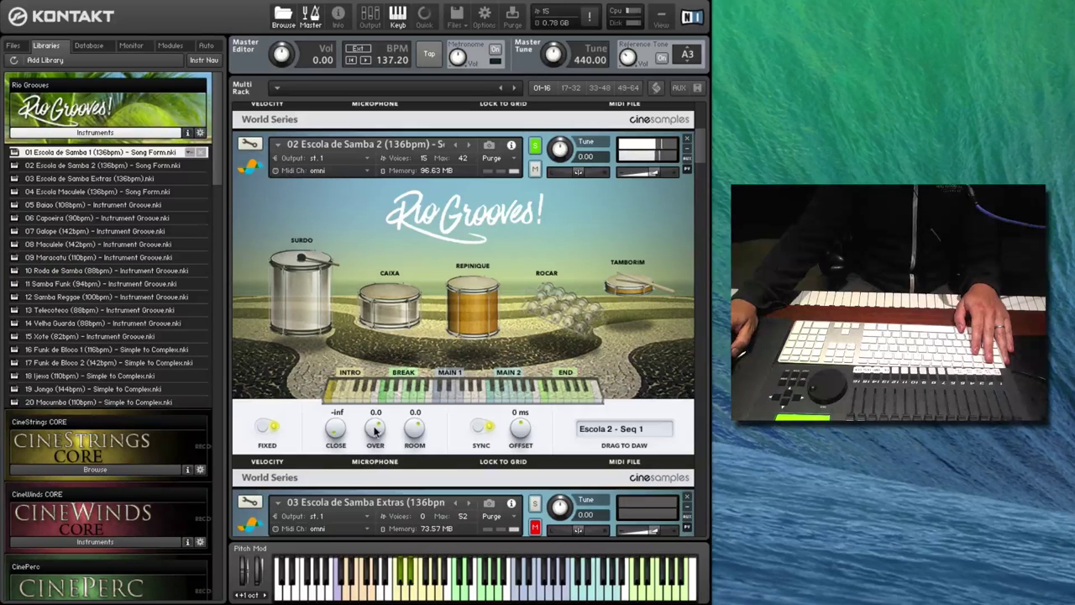
{"action": "left_click_drag", "start_coordinate": [374, 430], "coordinate": [362, 546]}
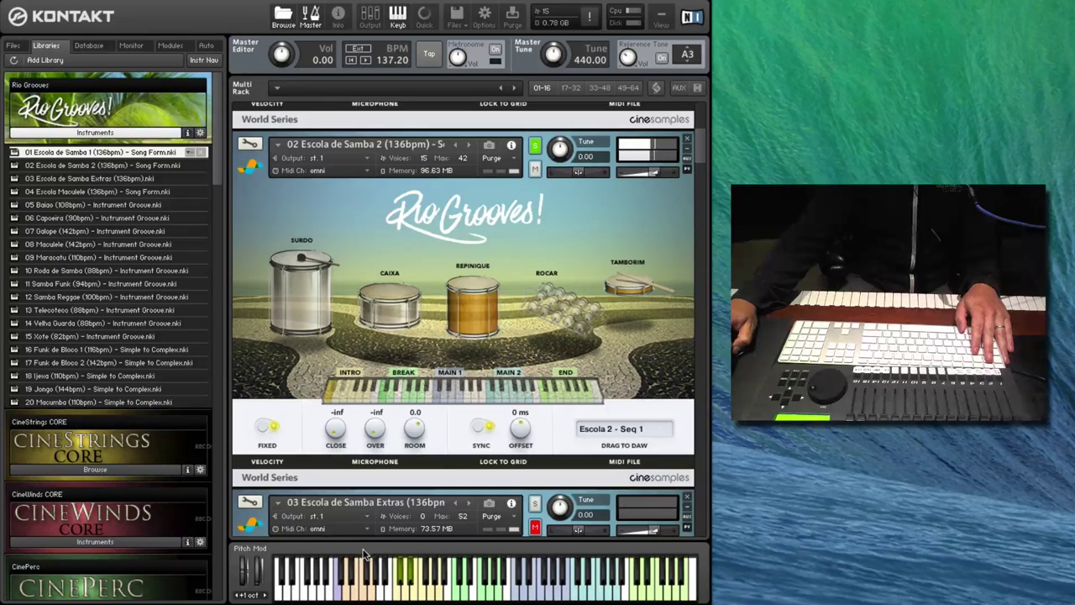
{"action": "left_click", "coordinate": [374, 430]}
{"action": "left_click", "coordinate": [335, 430]}
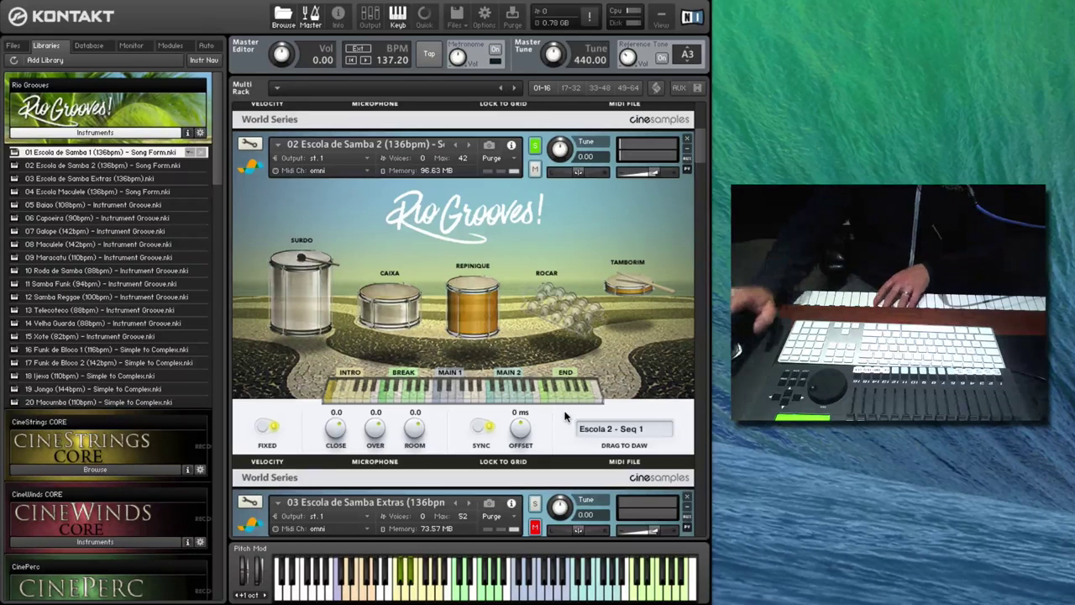
Scroll the Multi Rack up to Escola de Samba 2 to play its Seq 3 groove
{"action": "scroll", "coordinate": [628, 238], "scroll_direction": "up", "scroll_amount": 2}
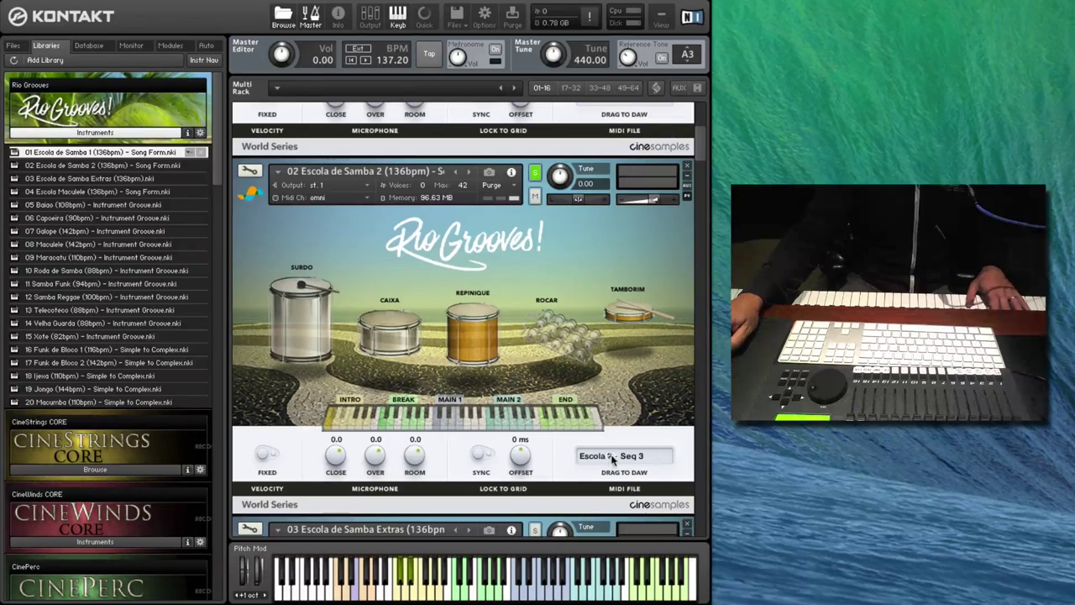
Select and solo 03 Escola de Samba Extras, then scroll down to 04 Escola Maculele
{"action": "scroll", "coordinate": [555, 428], "scroll_direction": "down", "scroll_amount": 1}
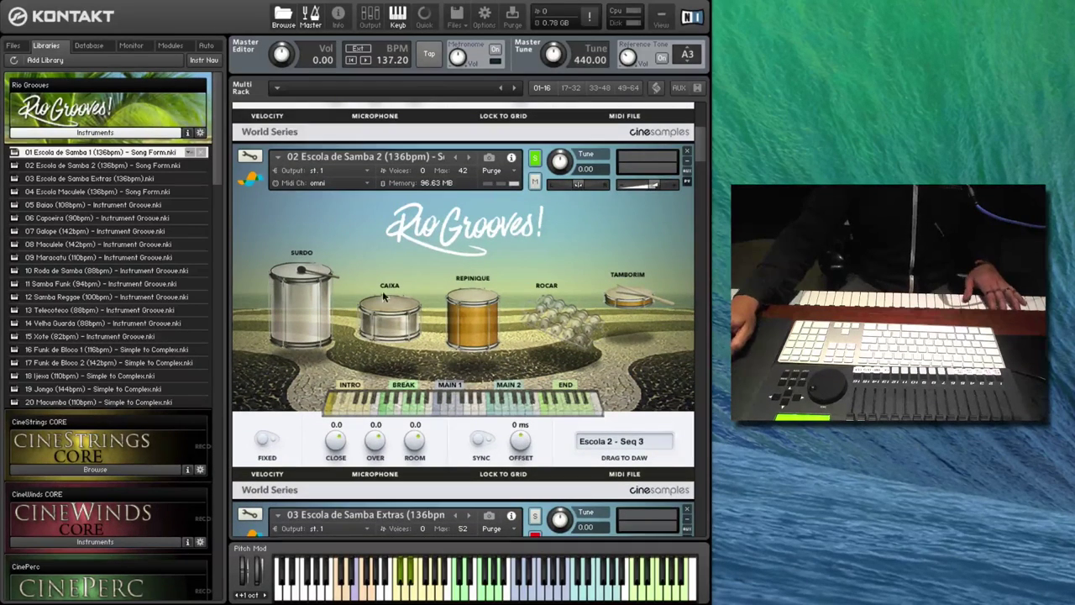
{"action": "scroll", "coordinate": [556, 428], "scroll_direction": "down", "scroll_amount": 4}
{"action": "left_click", "coordinate": [294, 453]}
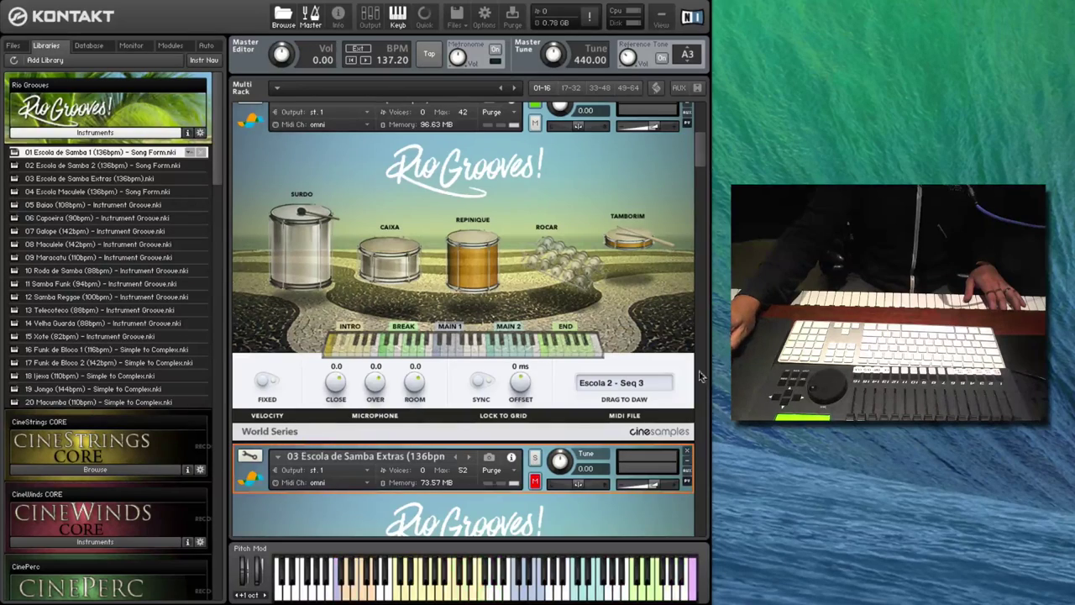
{"action": "scroll", "coordinate": [682, 381], "scroll_direction": "down", "scroll_amount": 7}
{"action": "scroll", "coordinate": [701, 158], "scroll_direction": "down", "scroll_amount": 15}
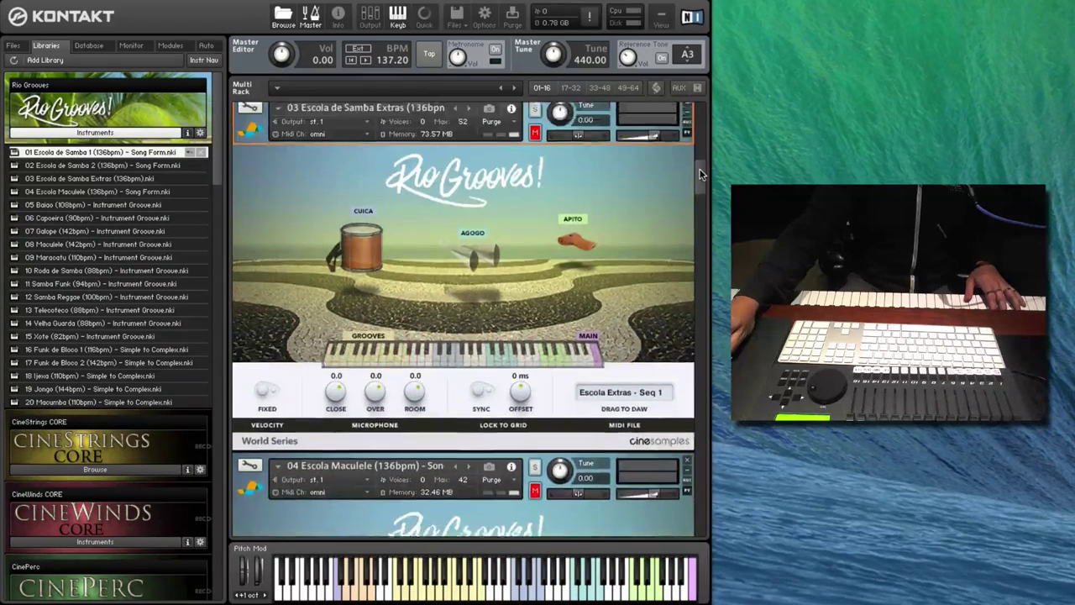
{"action": "scroll", "coordinate": [378, 206], "scroll_direction": "up", "scroll_amount": 4}
{"action": "left_click", "coordinate": [534, 181]}
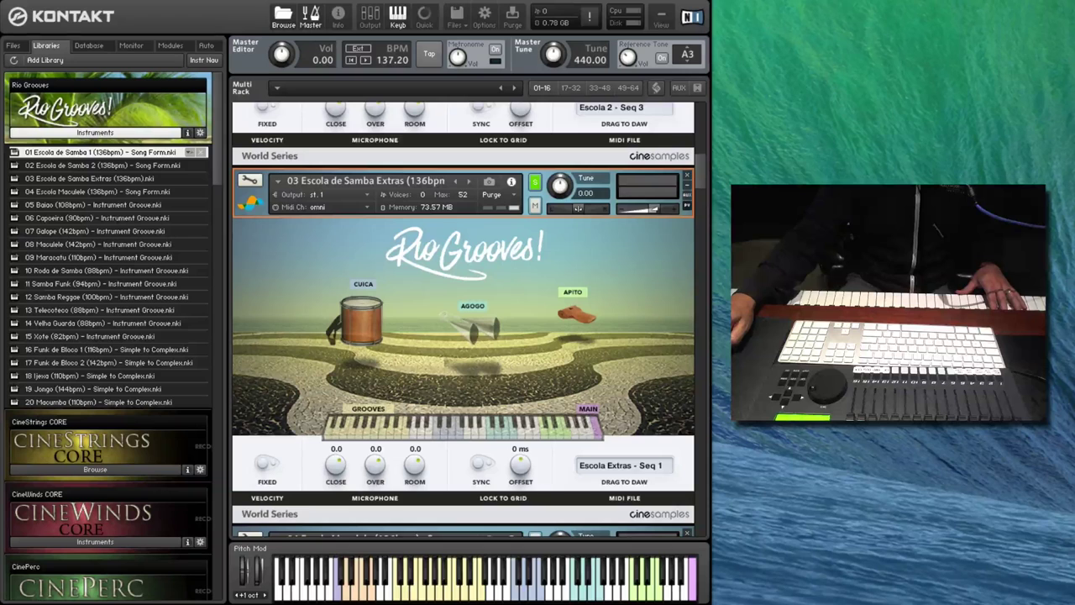
{"action": "scroll", "coordinate": [557, 175], "scroll_direction": "down", "scroll_amount": 5}
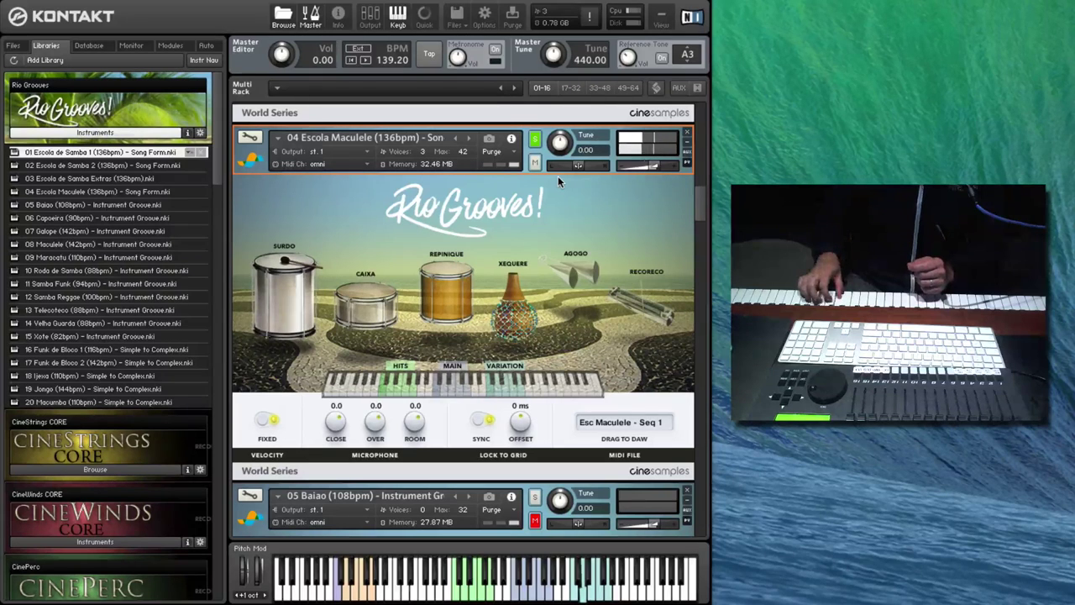
Select the 05 Baiao (108bpm) instrument and audition it at 109.80 BPM
{"action": "scroll", "coordinate": [353, 149], "scroll_direction": "down", "scroll_amount": 5}
{"action": "left_click", "coordinate": [353, 149]}
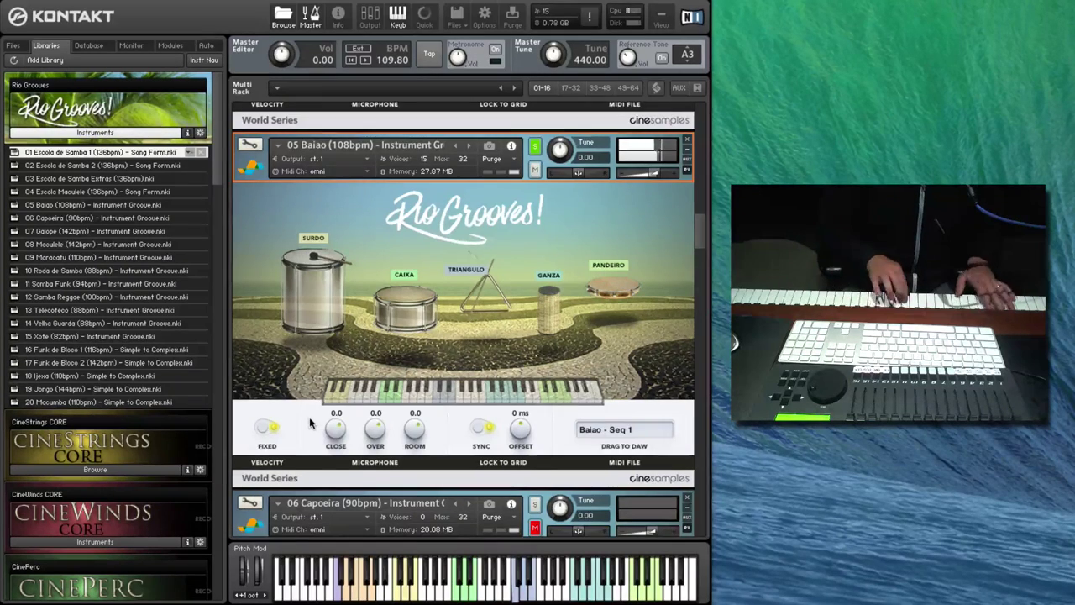
Scroll the Multi Rack down to the 06 Capoeira (90bpm) instrument and play it
{"action": "scroll", "coordinate": [602, 425], "scroll_direction": "down", "scroll_amount": 5}
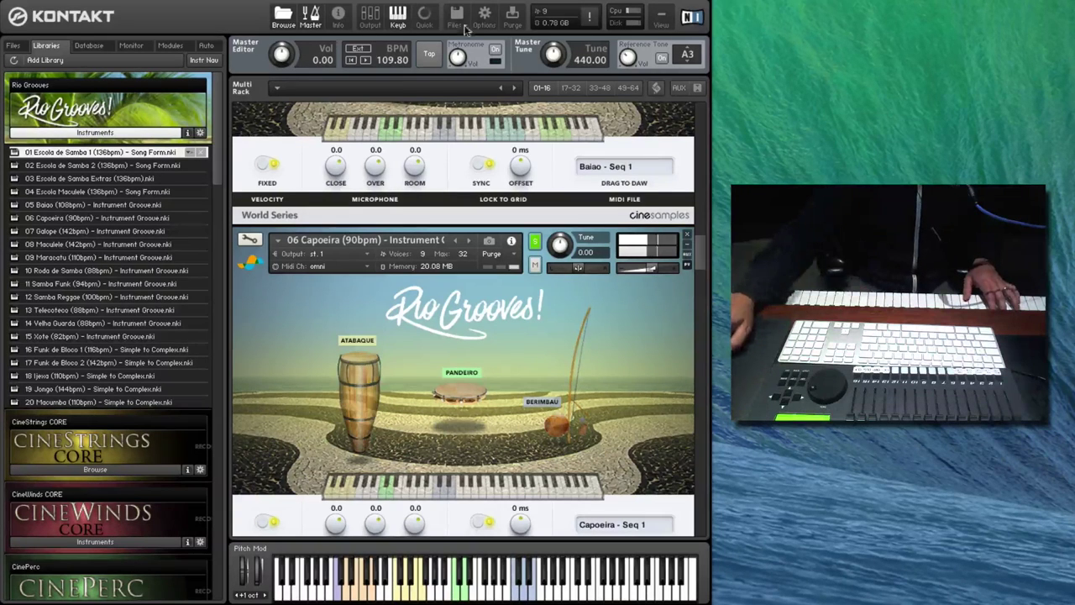
Audition Capoeira near 90 BPM, set the tempo to 108.80 BPM, then scroll to 07 Galope
{"action": "left_click_drag", "start_coordinate": [401, 59], "coordinate": [399, 120]}
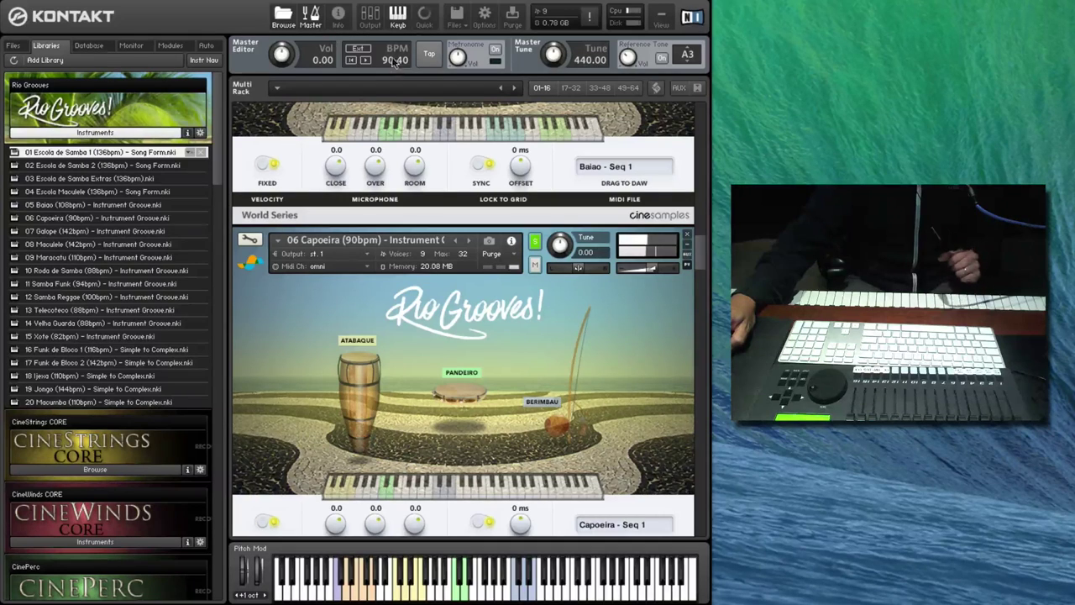
{"action": "left_click_drag", "start_coordinate": [394, 56], "coordinate": [391, 58]}
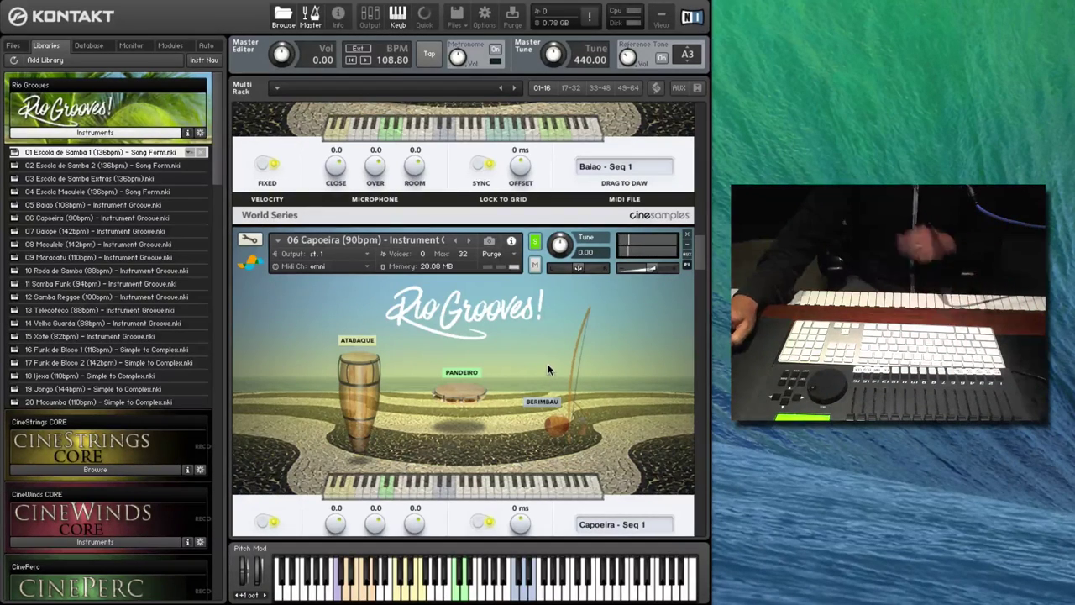
{"action": "scroll", "coordinate": [540, 350], "scroll_direction": "down", "scroll_amount": 3}
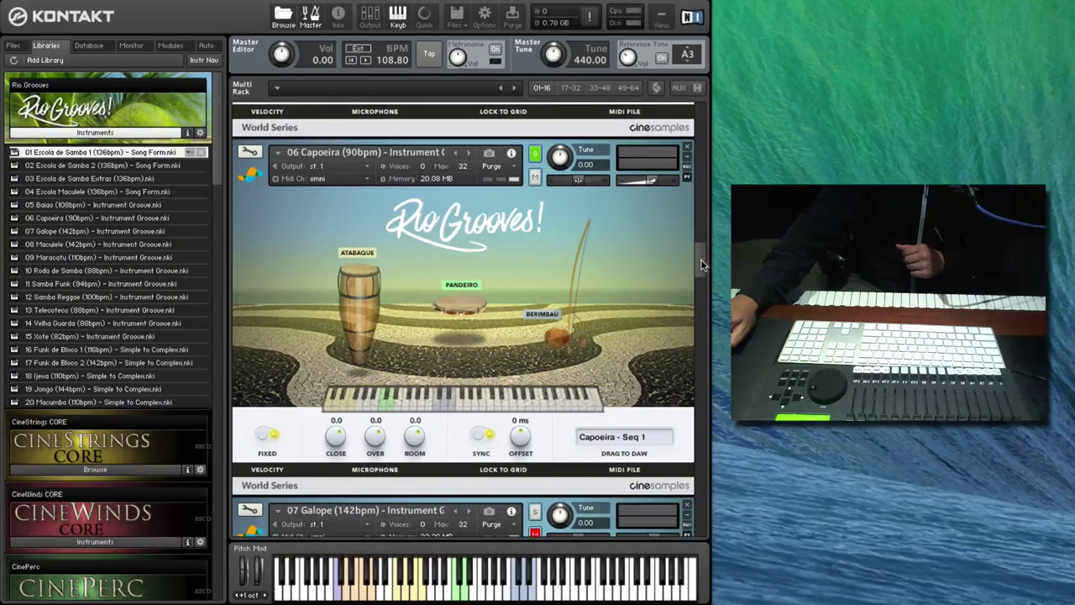
{"action": "scroll", "coordinate": [700, 260], "scroll_direction": "down", "scroll_amount": 2}
{"action": "scroll", "coordinate": [700, 259], "scroll_direction": "up", "scroll_amount": 2}
{"action": "scroll", "coordinate": [700, 259], "scroll_direction": "down", "scroll_amount": 1}
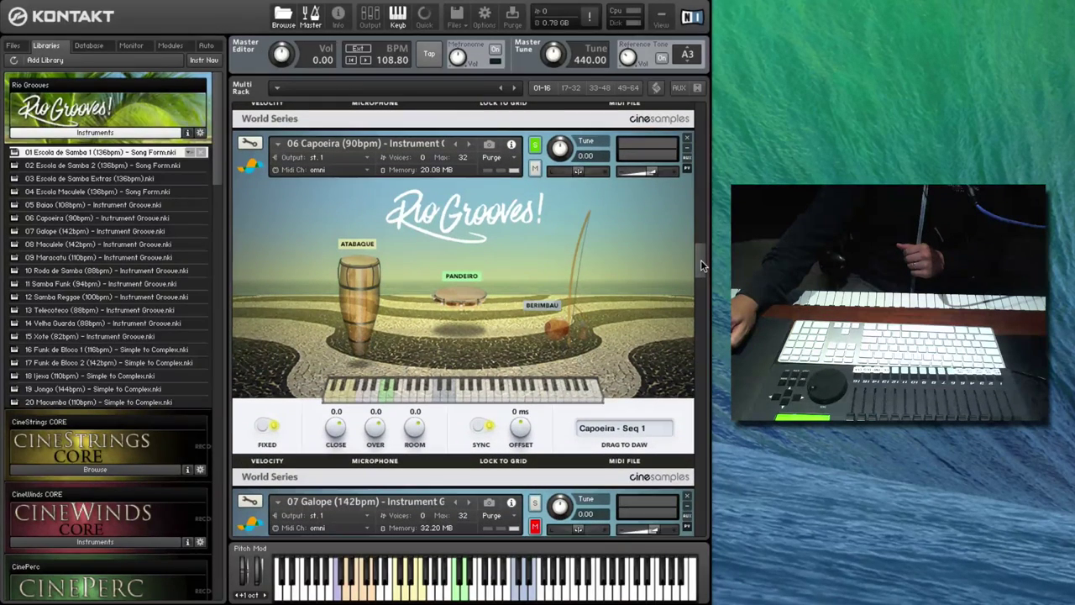
{"action": "left_click_drag", "start_coordinate": [700, 260], "coordinate": [702, 270]}
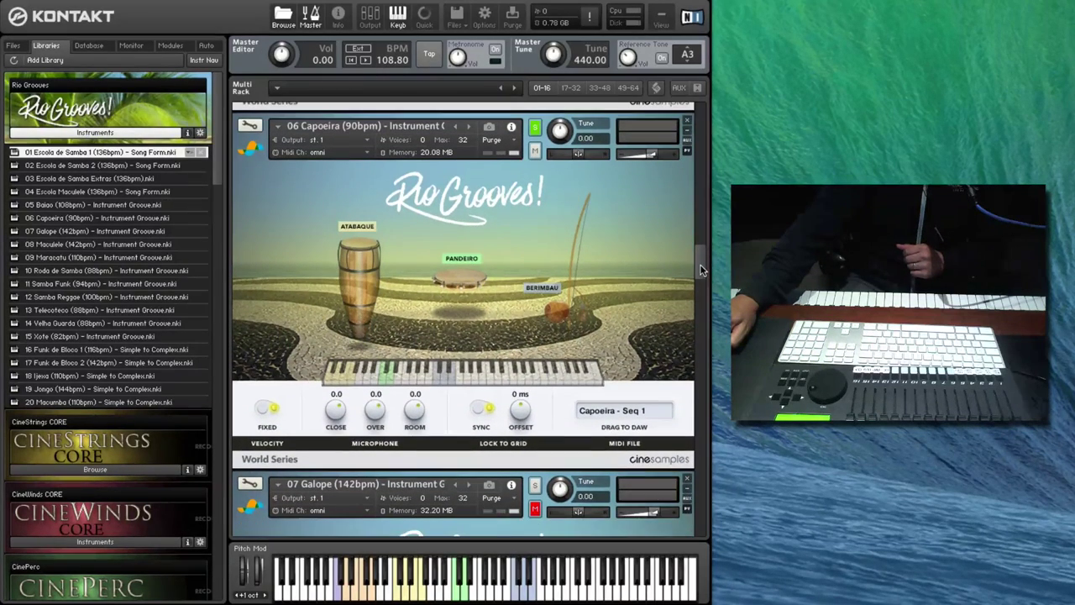
{"action": "scroll", "coordinate": [702, 270], "scroll_direction": "down", "scroll_amount": 1}
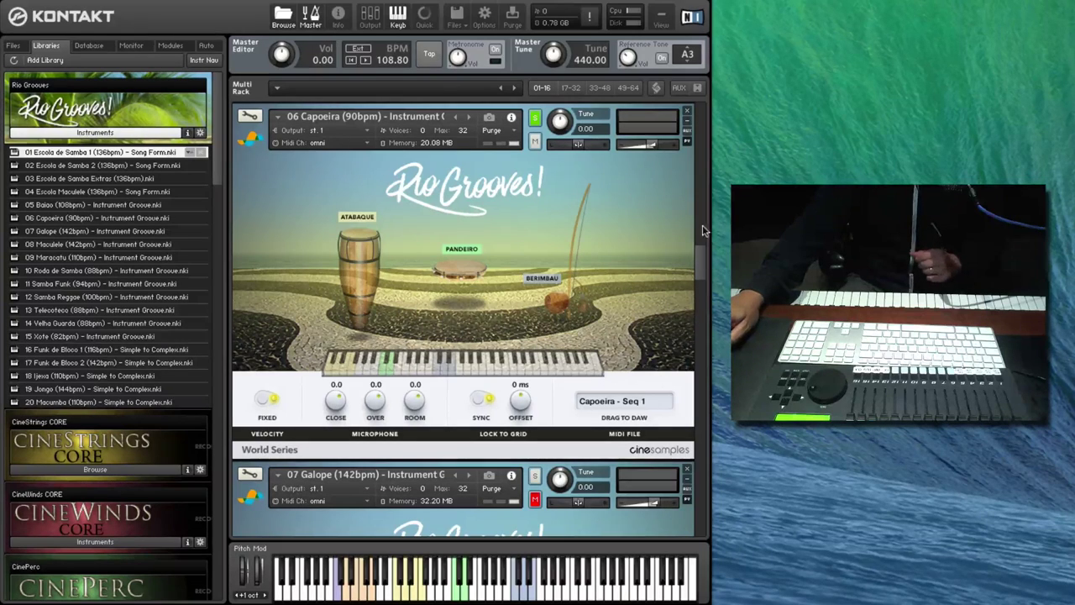
{"action": "left_click_drag", "start_coordinate": [701, 247], "coordinate": [702, 289]}
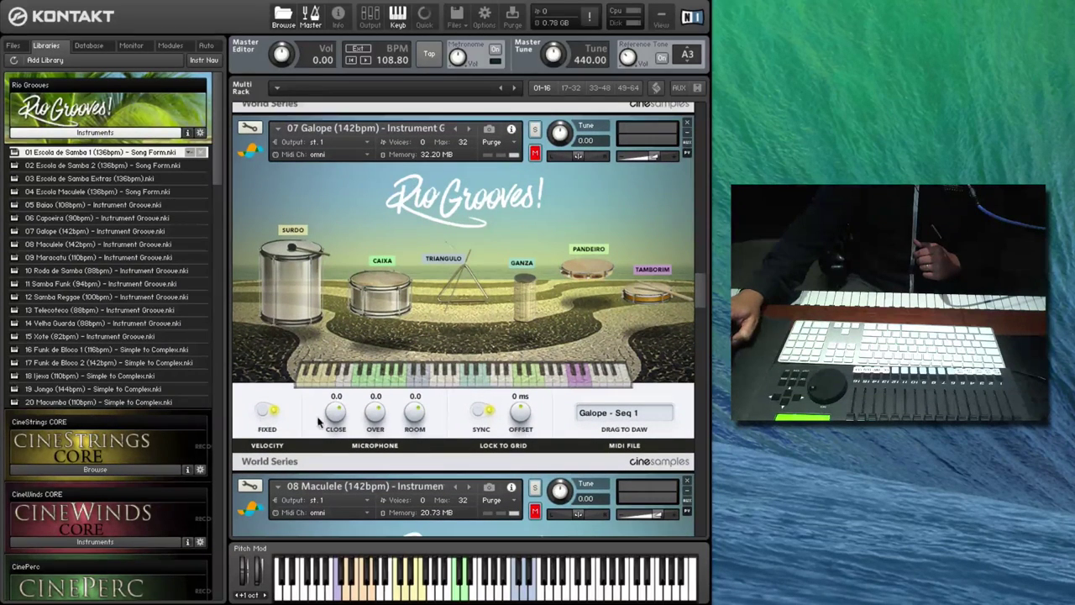
Solo 11 Samba Funk (94bpm) and drag the master tempo down to 95.20 BPM
{"action": "scroll", "coordinate": [704, 290], "scroll_direction": "up", "scroll_amount": 2}
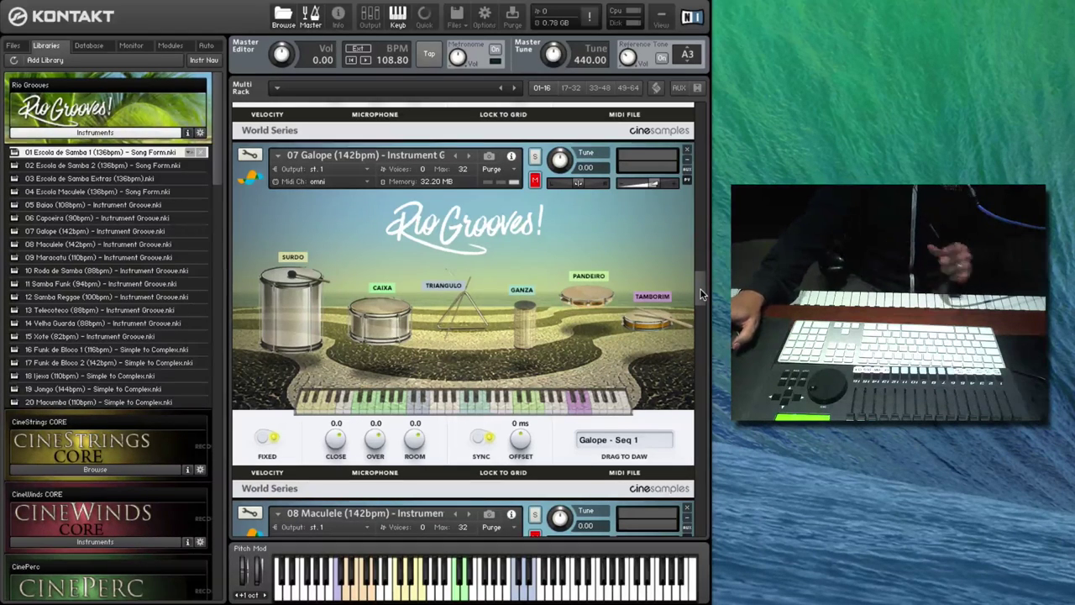
{"action": "scroll", "coordinate": [479, 281], "scroll_direction": "down", "scroll_amount": 15}
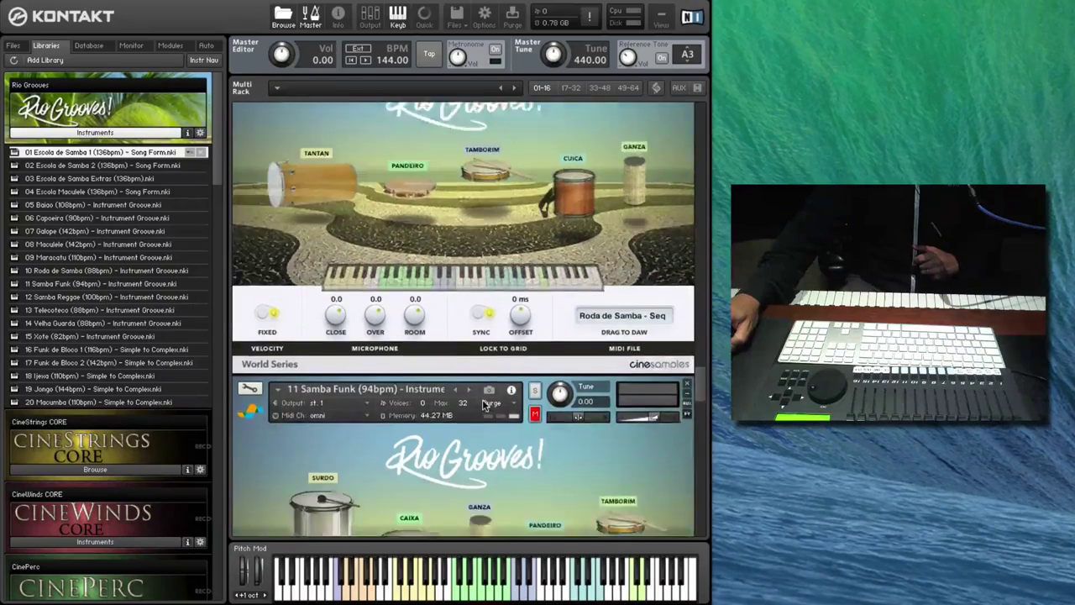
{"action": "left_click", "coordinate": [534, 265]}
{"action": "scroll", "coordinate": [461, 395], "scroll_direction": "down", "scroll_amount": 3}
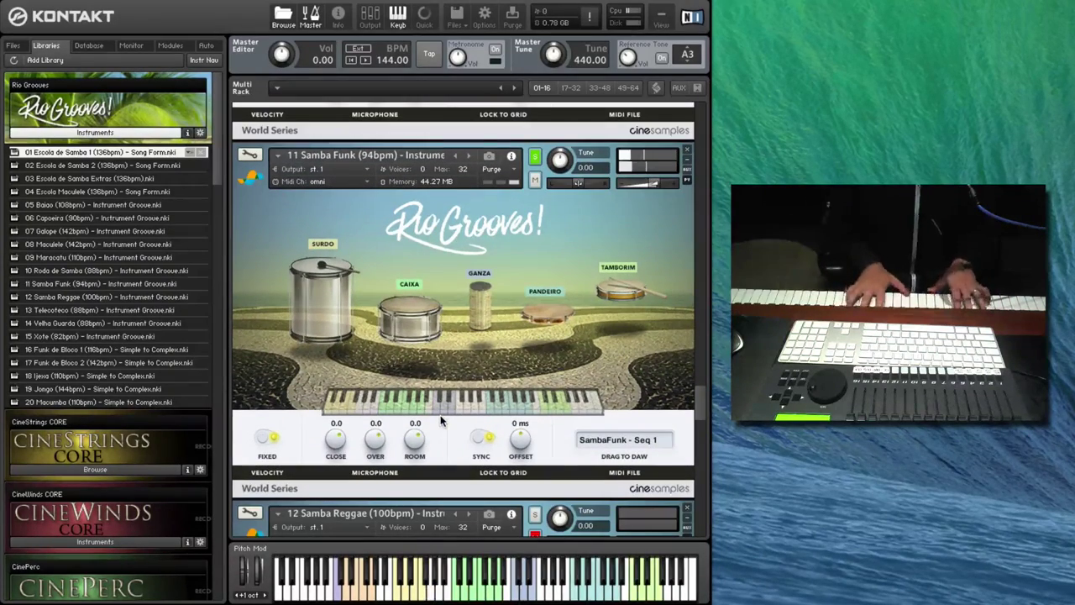
{"action": "left_click_drag", "start_coordinate": [392, 60], "coordinate": [388, 217]}
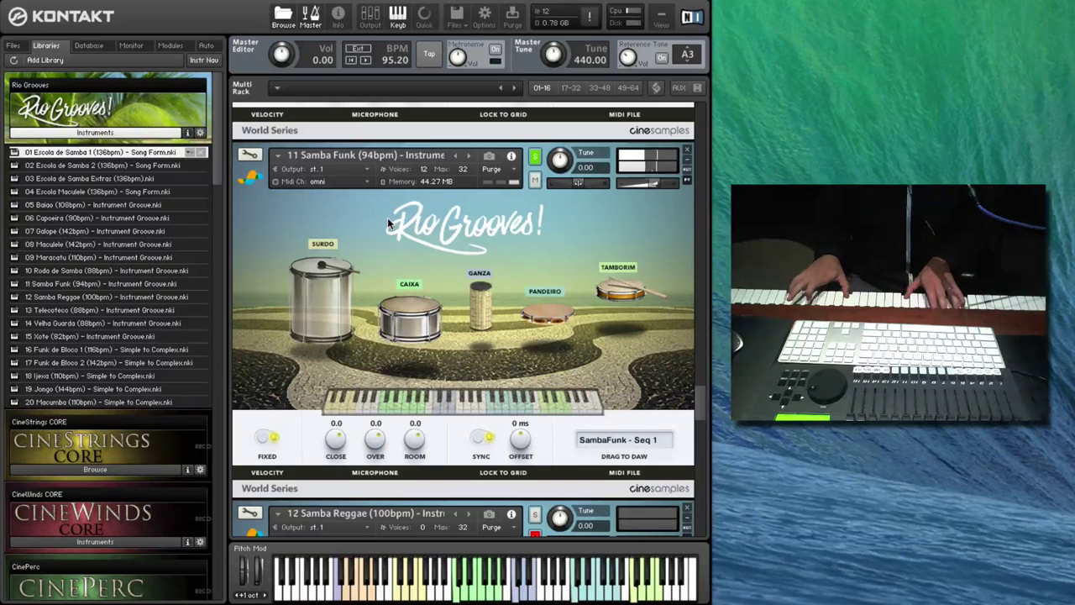
Scroll the Multi Rack down to the 16 Funk de Bloco 1 (116bpm) patch, tempo held at 104.40 BPM
{"action": "scroll", "coordinate": [539, 363], "scroll_direction": "down", "scroll_amount": 3}
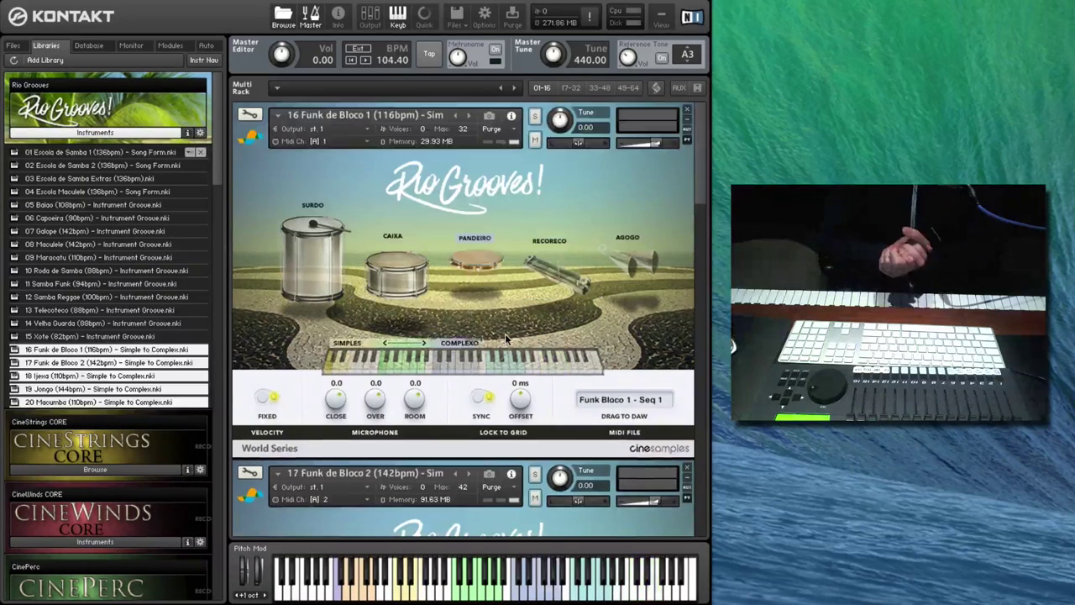